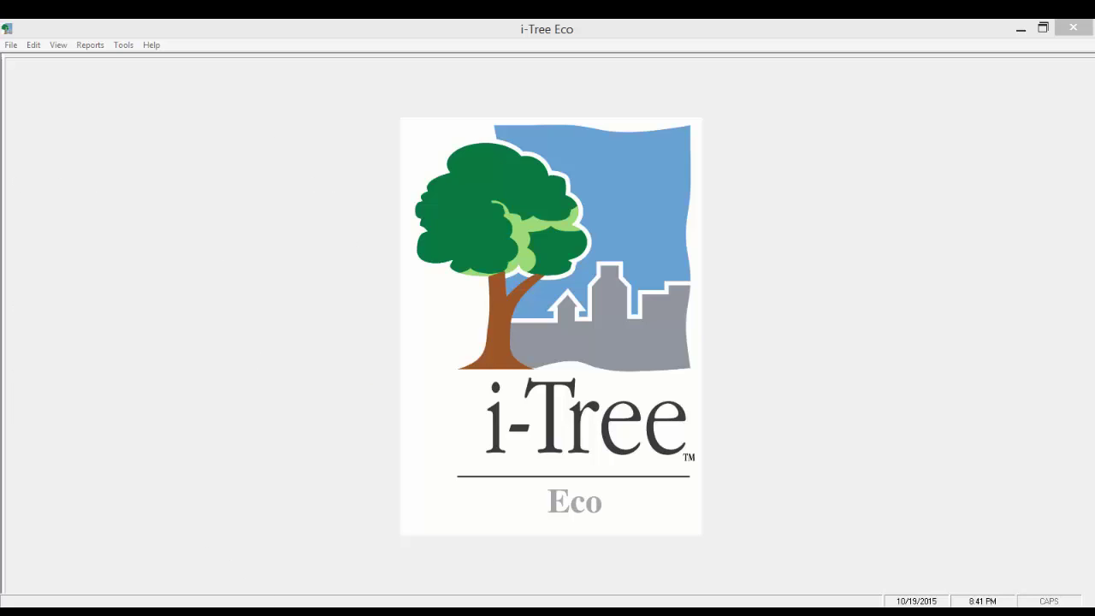
# Step: Switch to Eco_Manual_v5.pdf in Adobe Acrobat Reader and read the general data input rules in Appendix 3
pyautogui.click(261, 610)
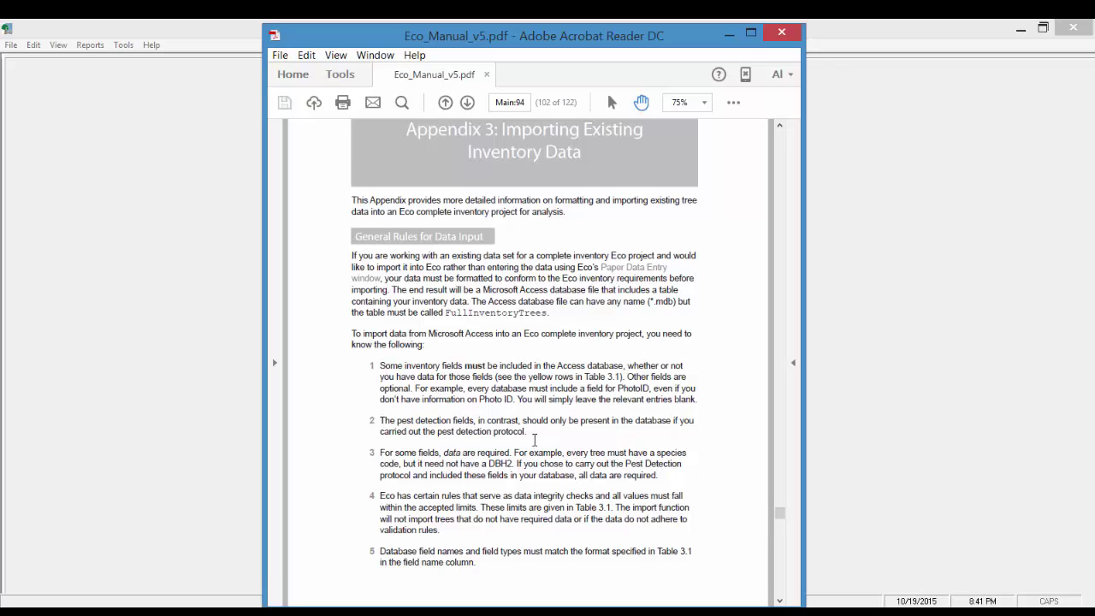
pyautogui.scroll(-1, 534, 438)
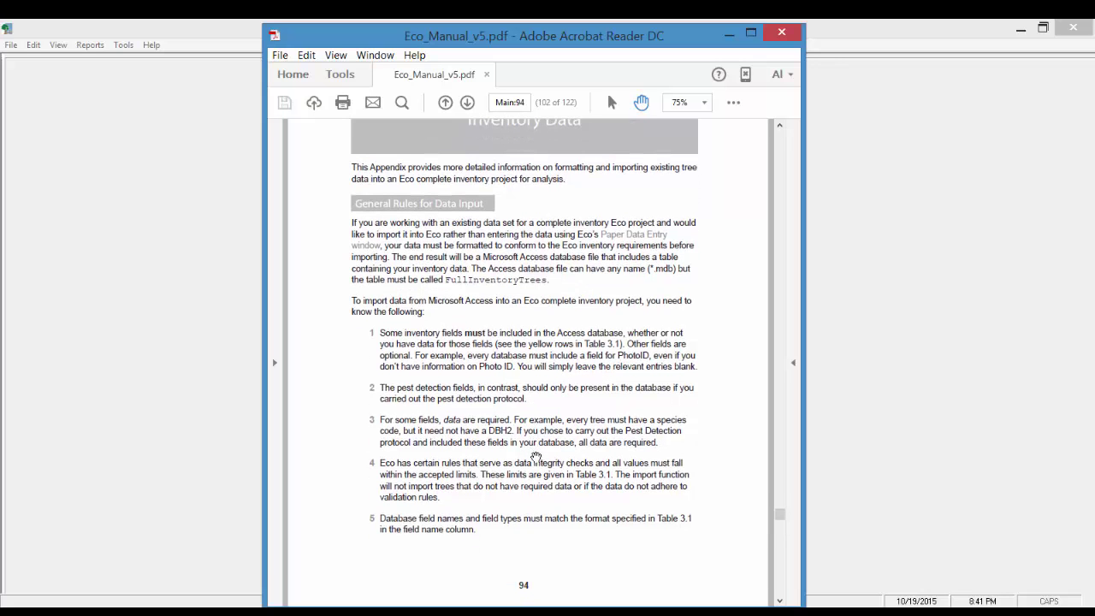
pyautogui.scroll(1, 536, 456)
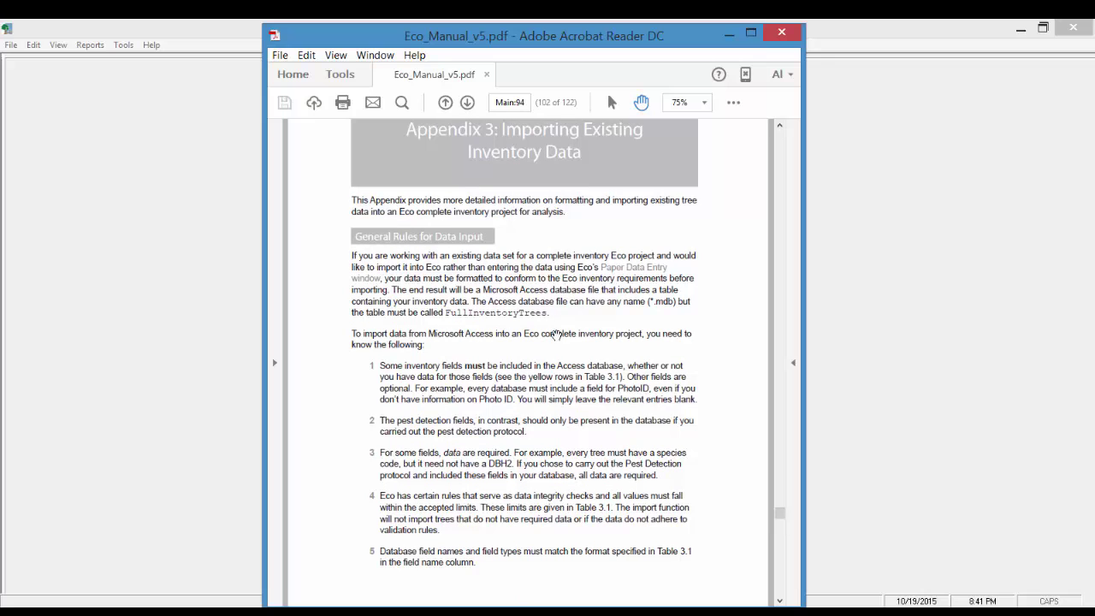
pyautogui.scroll(-1, 529, 389)
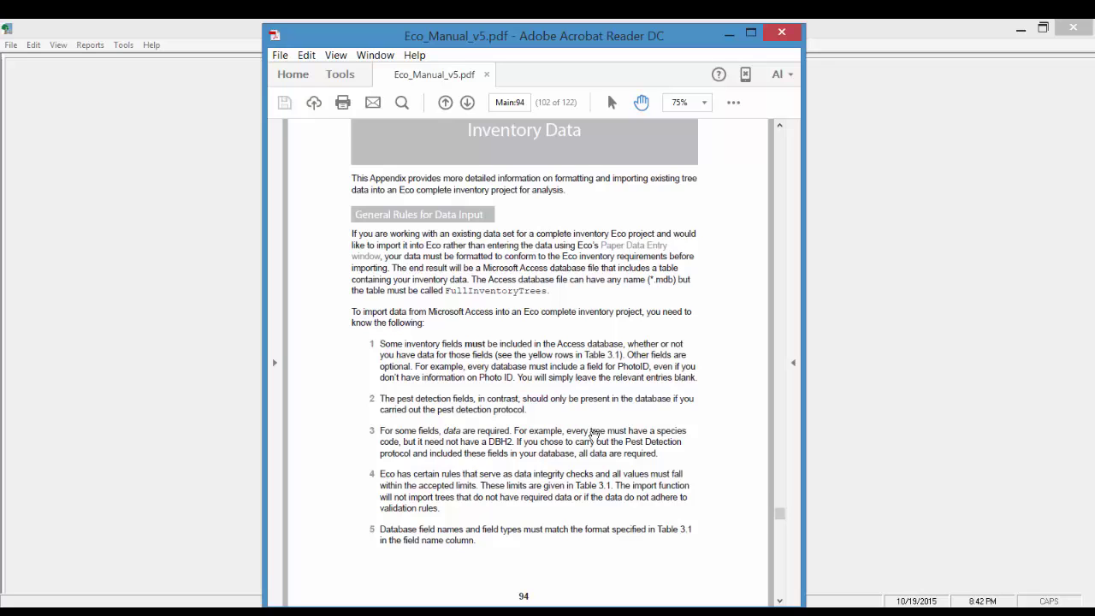
# Step: Examine the required and optional inventory fields, their Access field types and the data notes in Table 3.1 of the manual
pyautogui.scroll(-3, 594, 435)
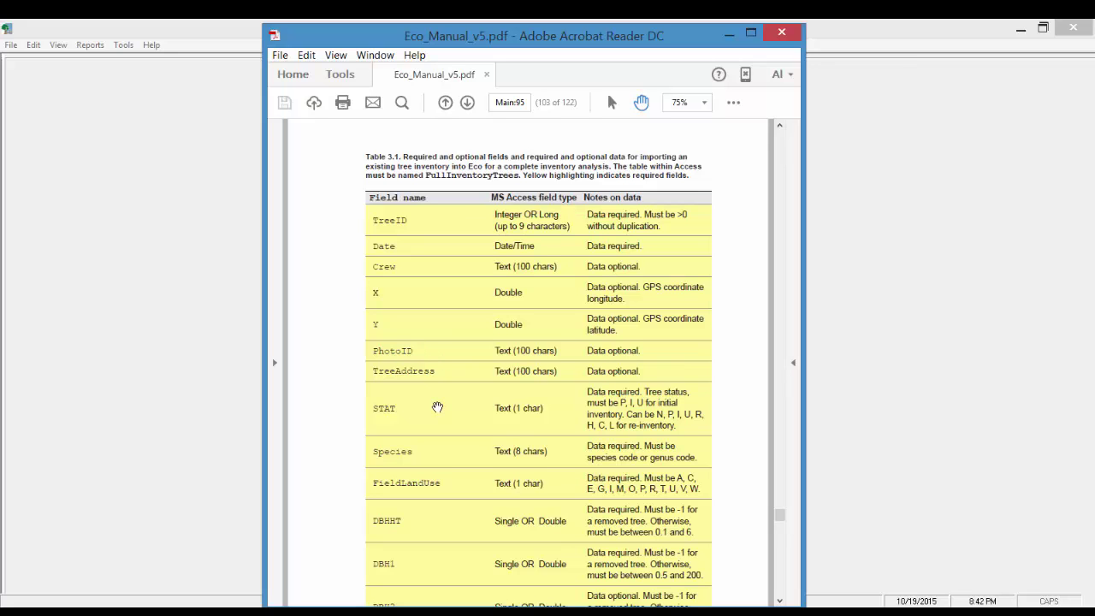
pyautogui.scroll(-1, 437, 407)
pyautogui.scroll(-1, 437, 407)
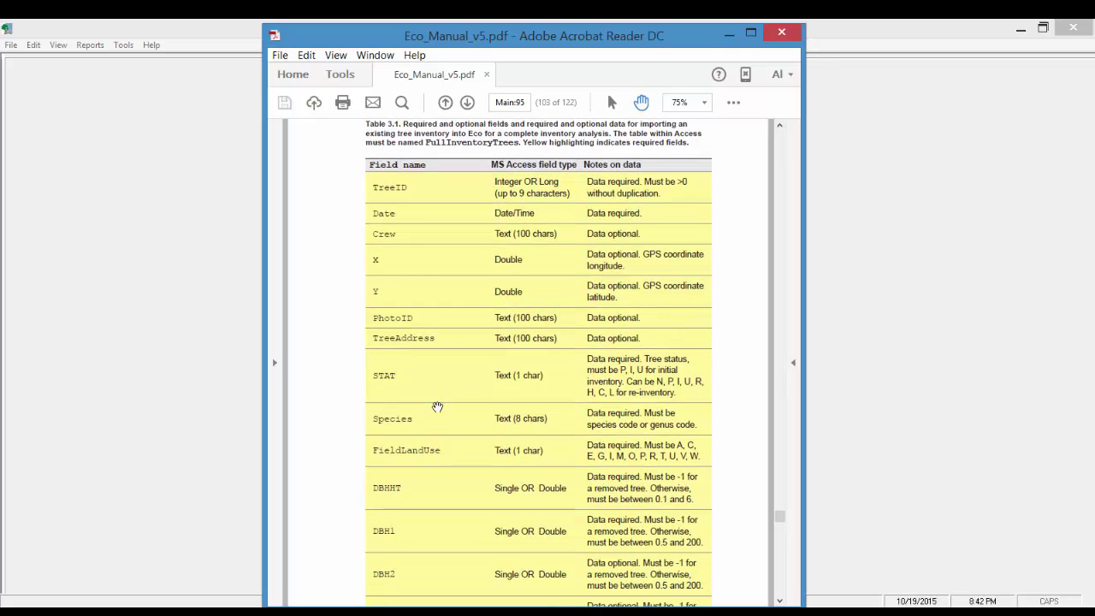
pyautogui.scroll(-3, 437, 407)
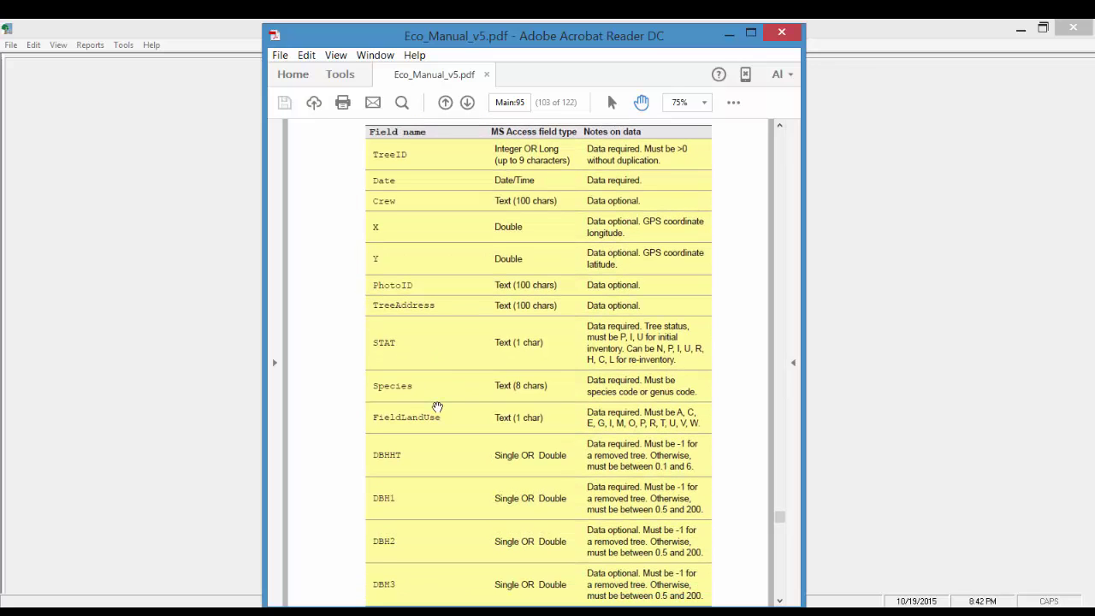
pyautogui.scroll(1, 449, 386)
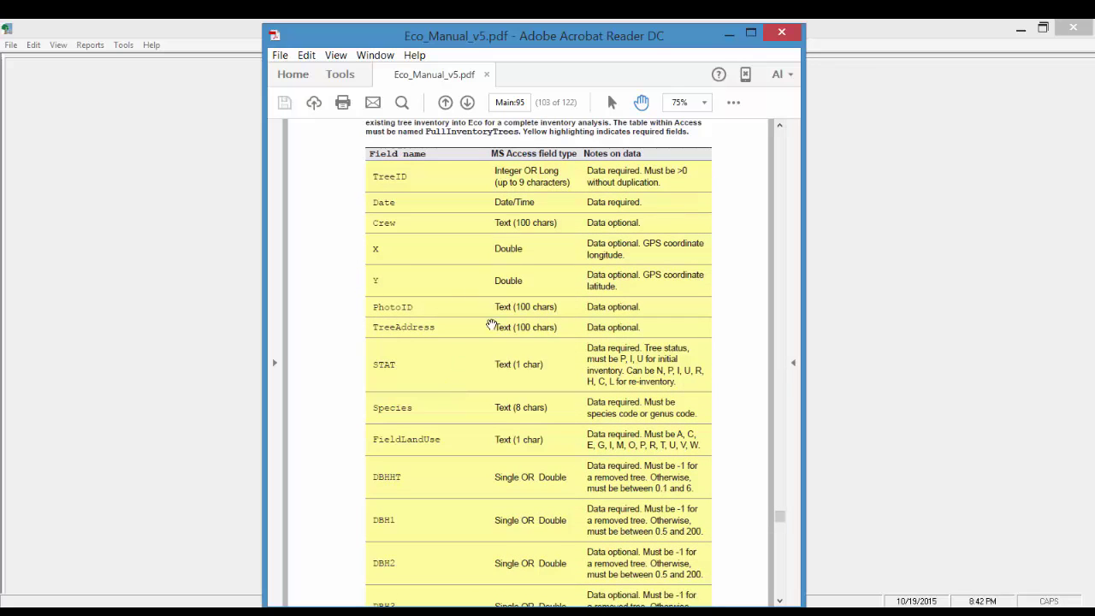
pyautogui.scroll(2, 483, 462)
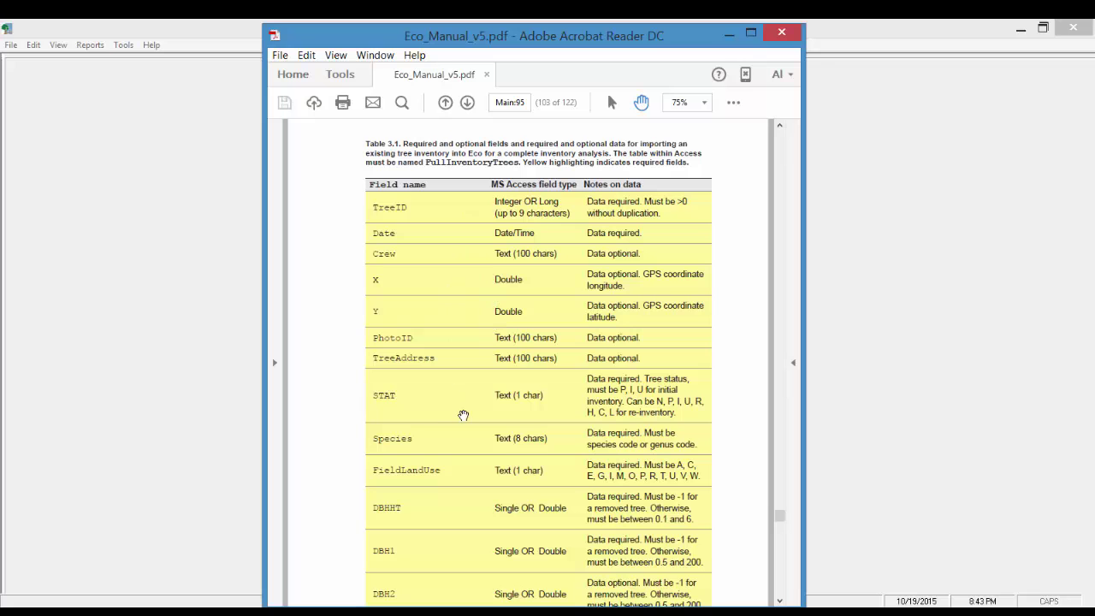
pyautogui.scroll(-2, 462, 415)
pyautogui.scroll(-10, 463, 419)
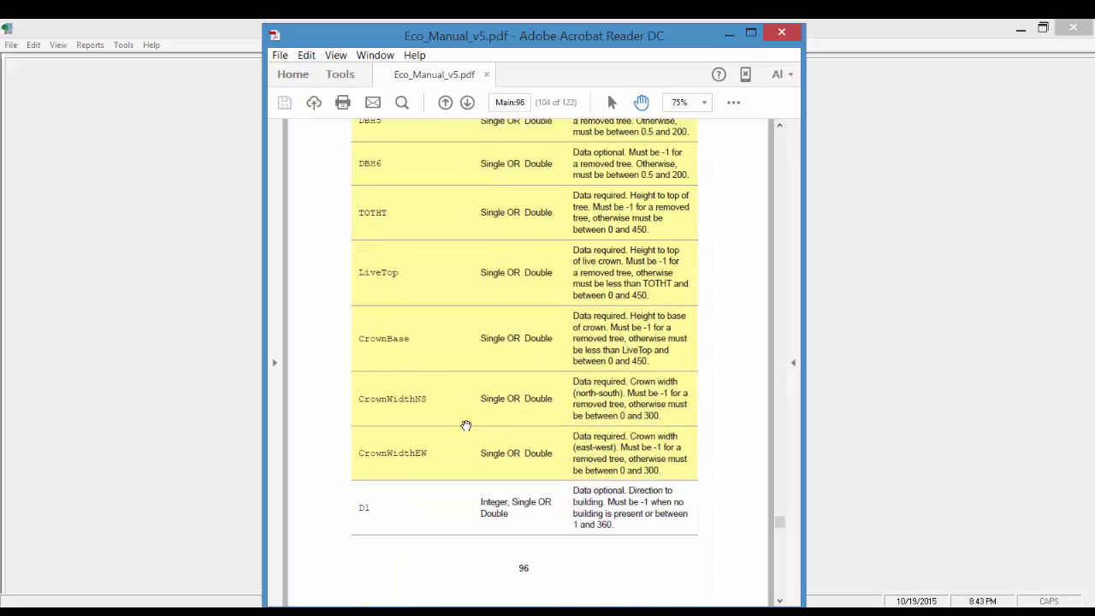
pyautogui.scroll(1, 474, 294)
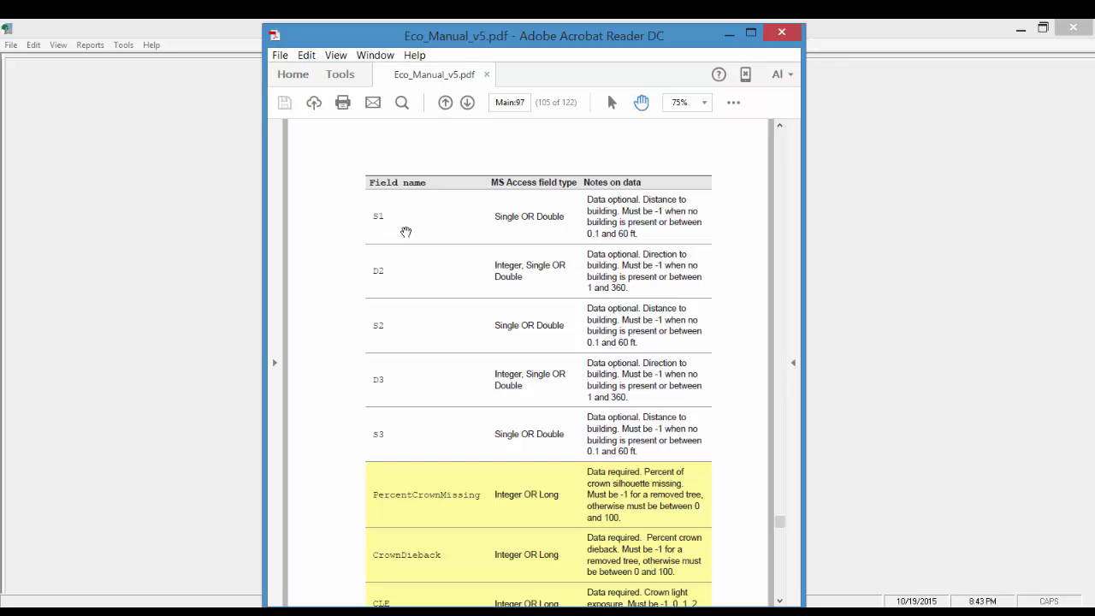
pyautogui.scroll(-1, 411, 389)
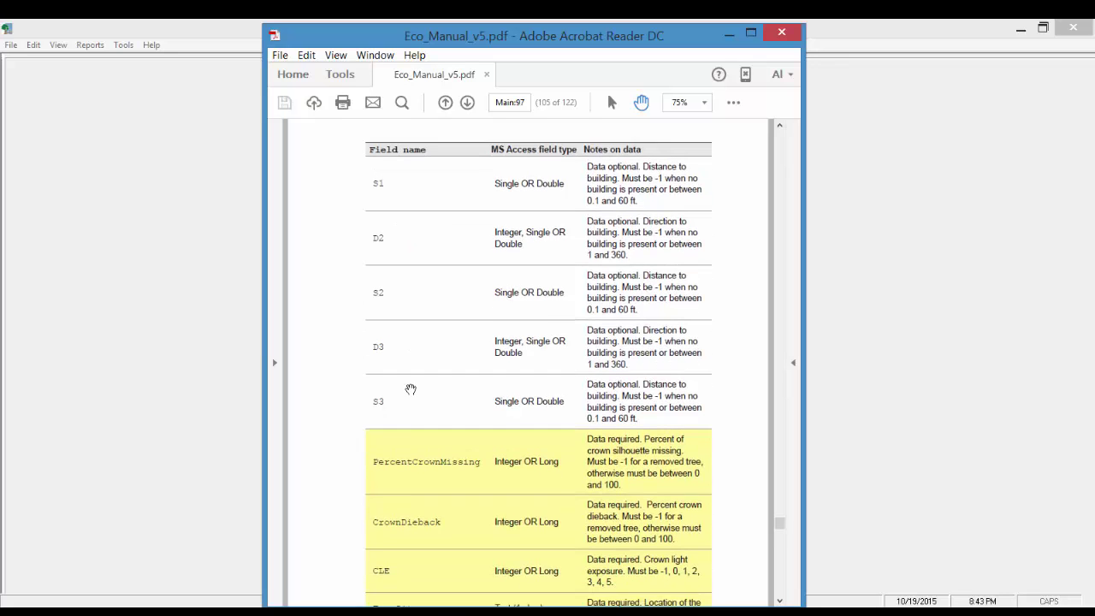
pyautogui.scroll(-1, 410, 389)
pyautogui.scroll(-5, 411, 389)
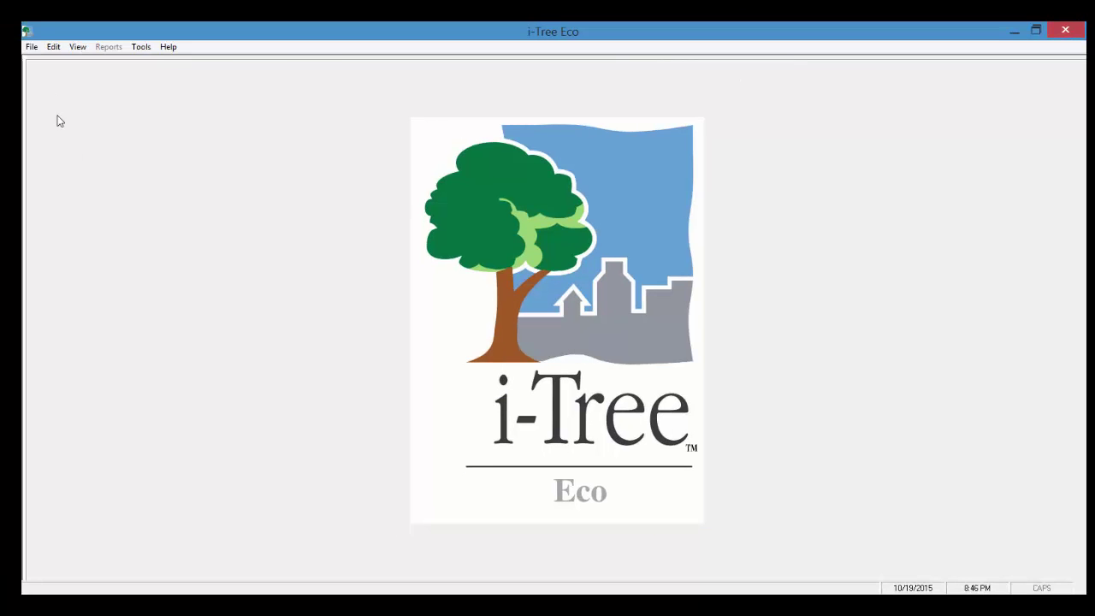
# Step: Create a new i-Tree Eco project named Warsaw Poland in the Warsaw_Poland folder on the desktop
pyautogui.click(11, 44)
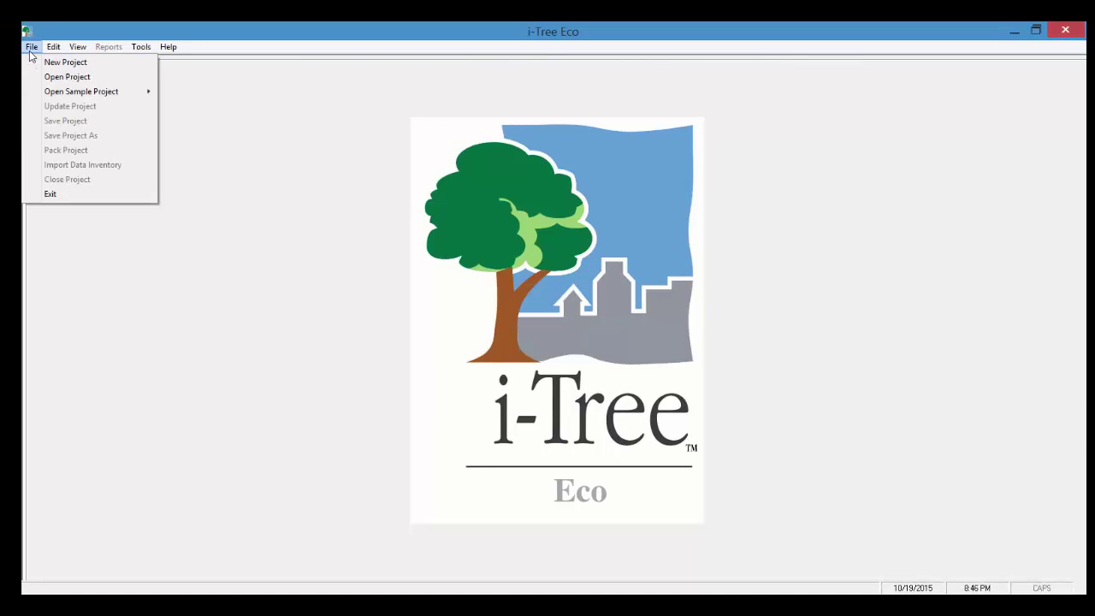
pyautogui.click(40, 67)
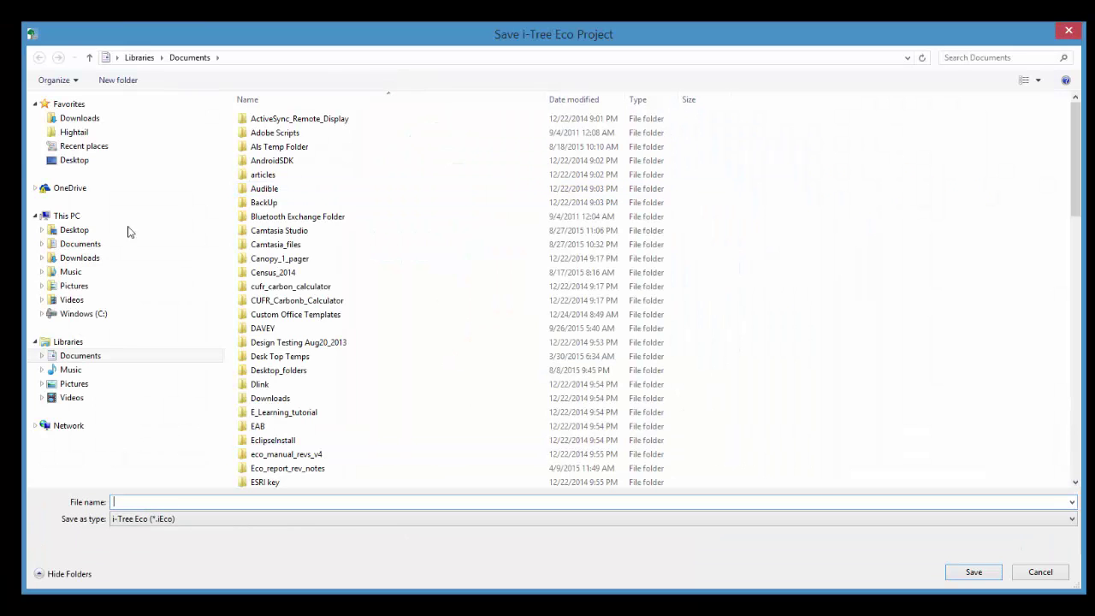
pyautogui.click(84, 147)
pyautogui.click(81, 161)
pyautogui.doubleClick(278, 118)
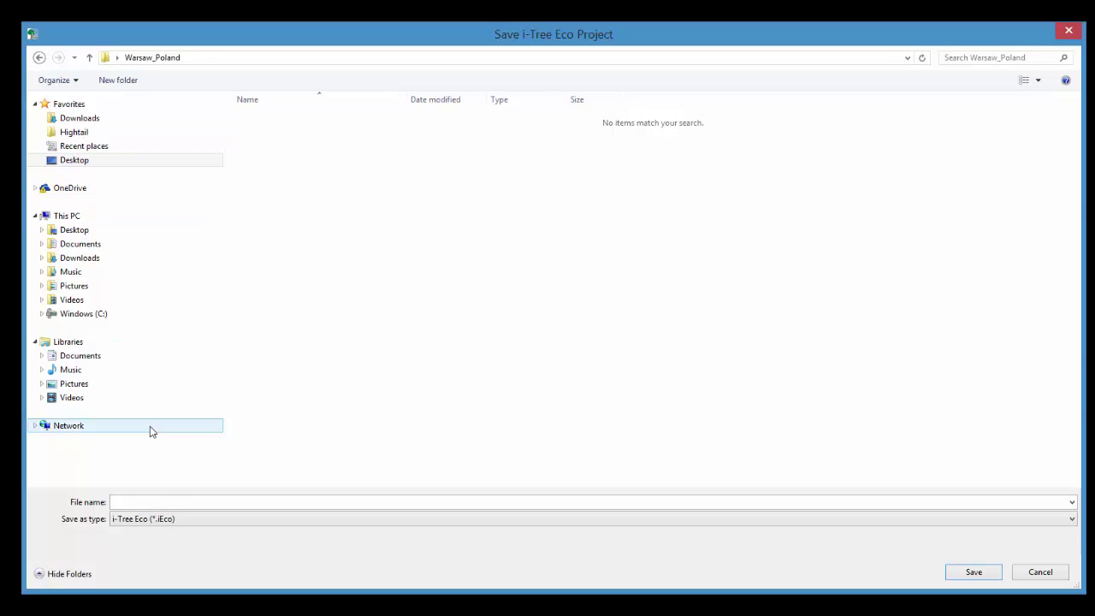
pyautogui.click(171, 501)
pyautogui.write('Warsaw Poland')
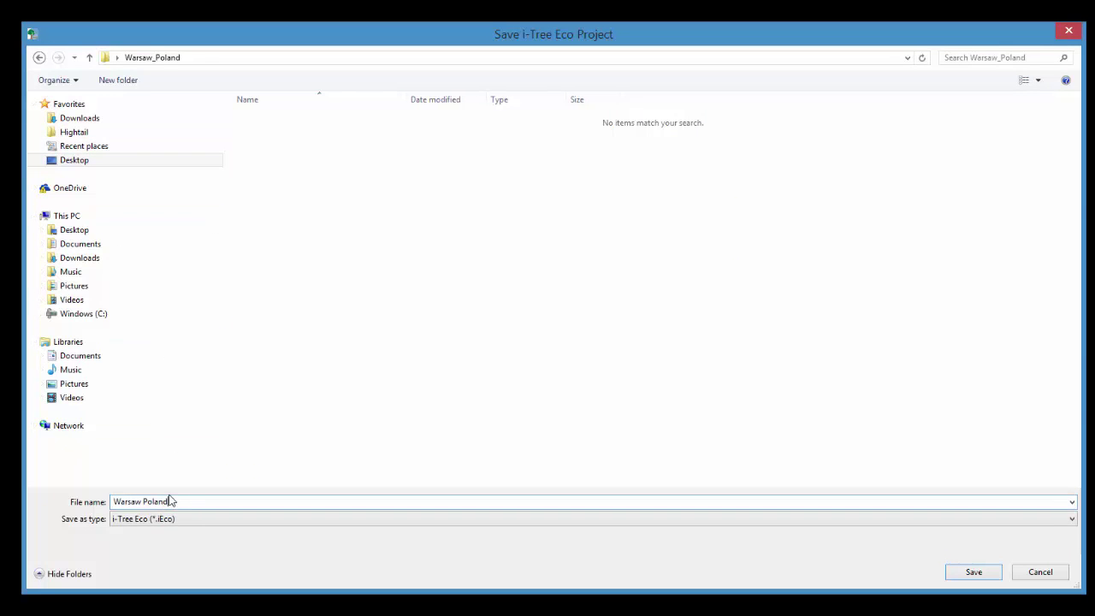
pyautogui.click(973, 572)
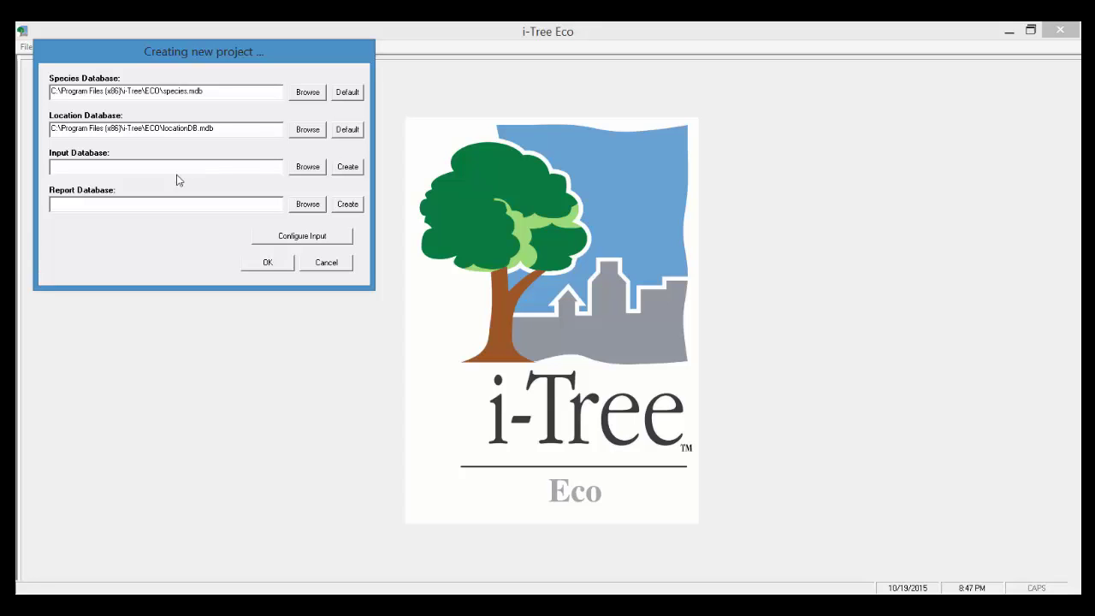
# Step: Create the project's input database as Warsaw input in the Warsaw_Poland folder
pyautogui.click(178, 167)
pyautogui.click(347, 167)
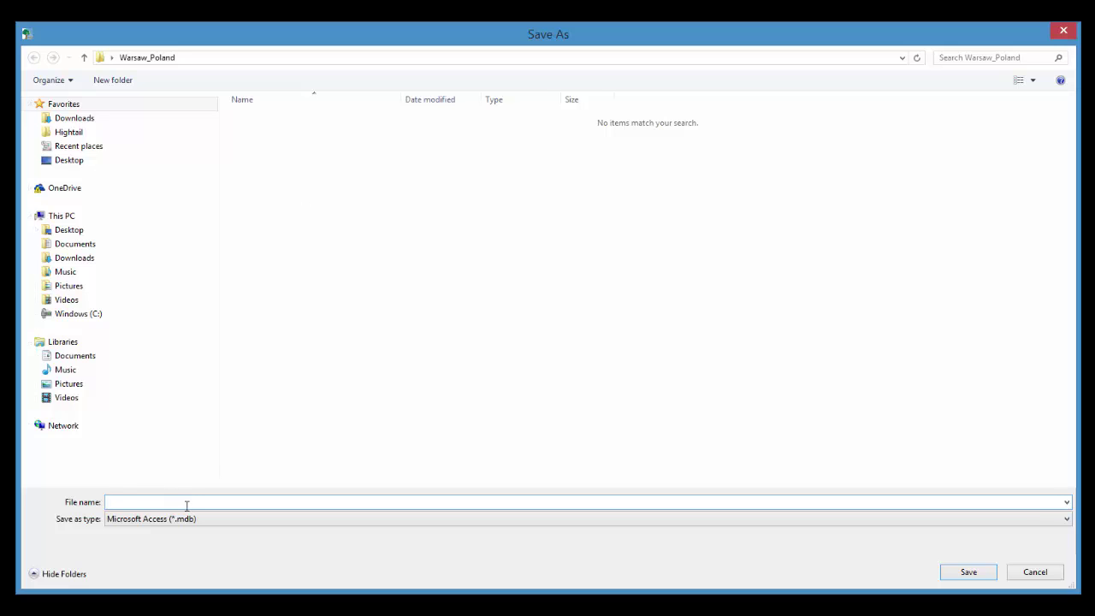
pyautogui.write('Warsaw ')
pyautogui.write('imp')
pyautogui.press('BackSpace')
pyautogui.press('BackSpace')
pyautogui.write('nput')
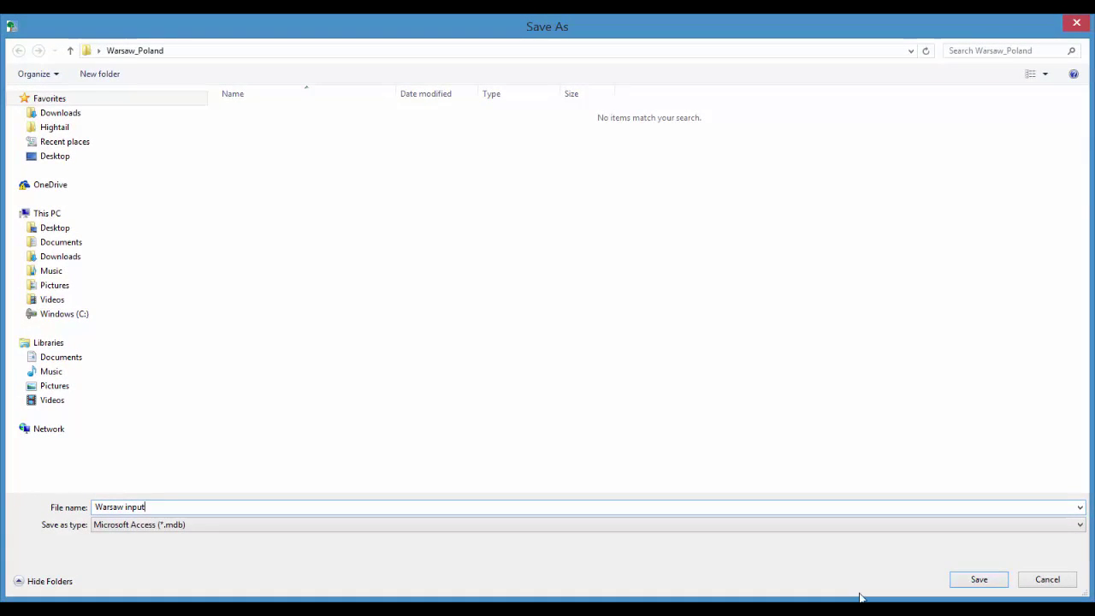
pyautogui.click(982, 585)
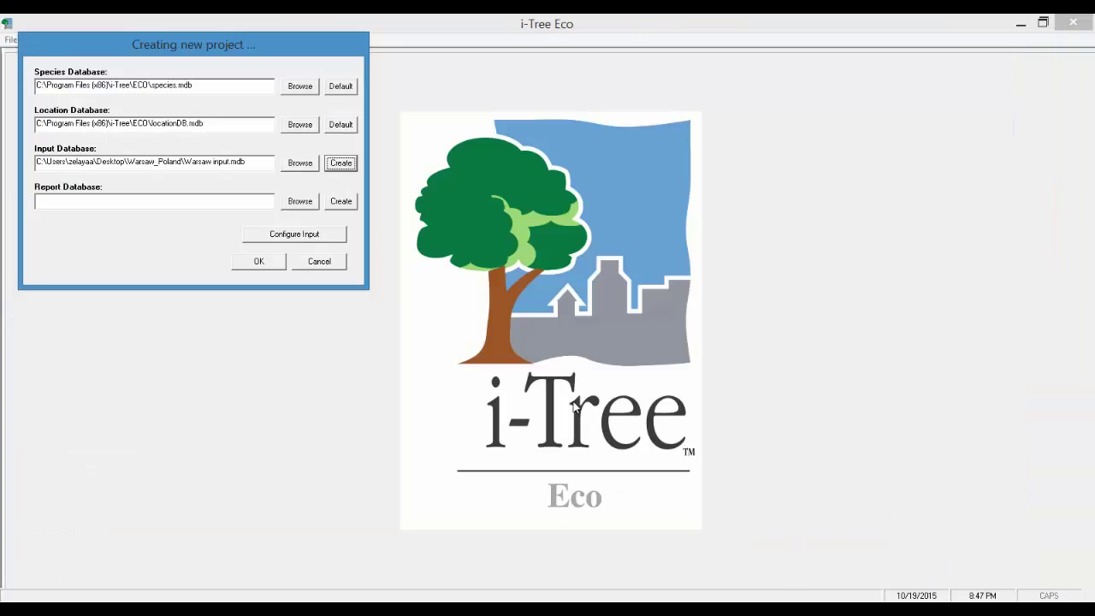
# Step: Create the project's report database as Warsaw report in the same folder
pyautogui.click(340, 201)
pyautogui.write('Warsaw report')
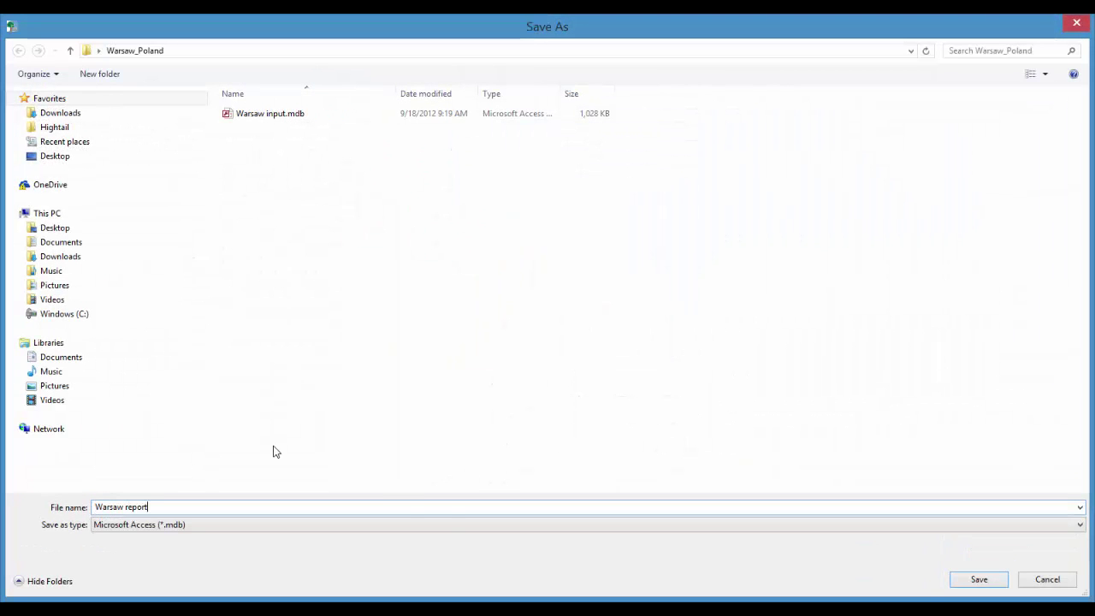
pyautogui.click(977, 581)
# Step: Open the input configuration and set the location name to Warsaw and the nation to Poland
pyautogui.click(323, 237)
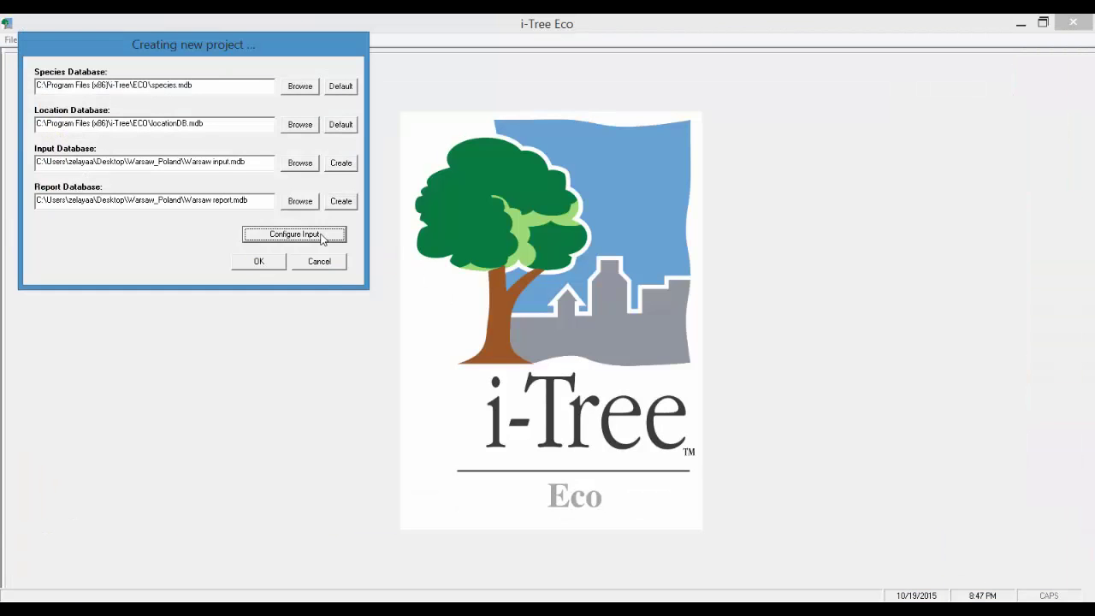
pyautogui.click(520, 147)
pyautogui.write('Wars')
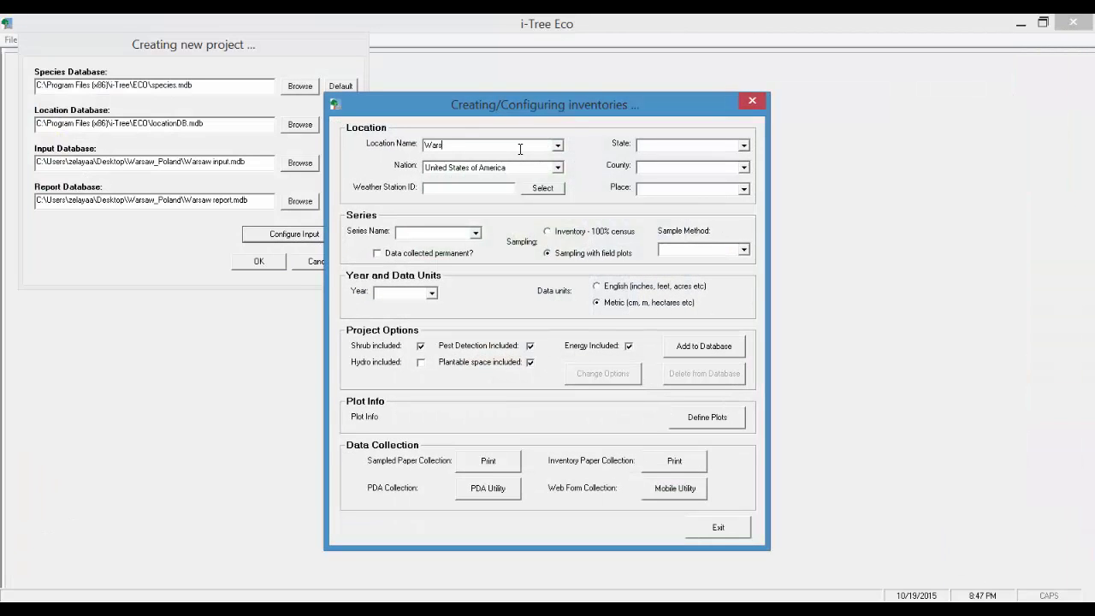
pyautogui.write('aw')
pyautogui.click(557, 168)
pyautogui.press('p')
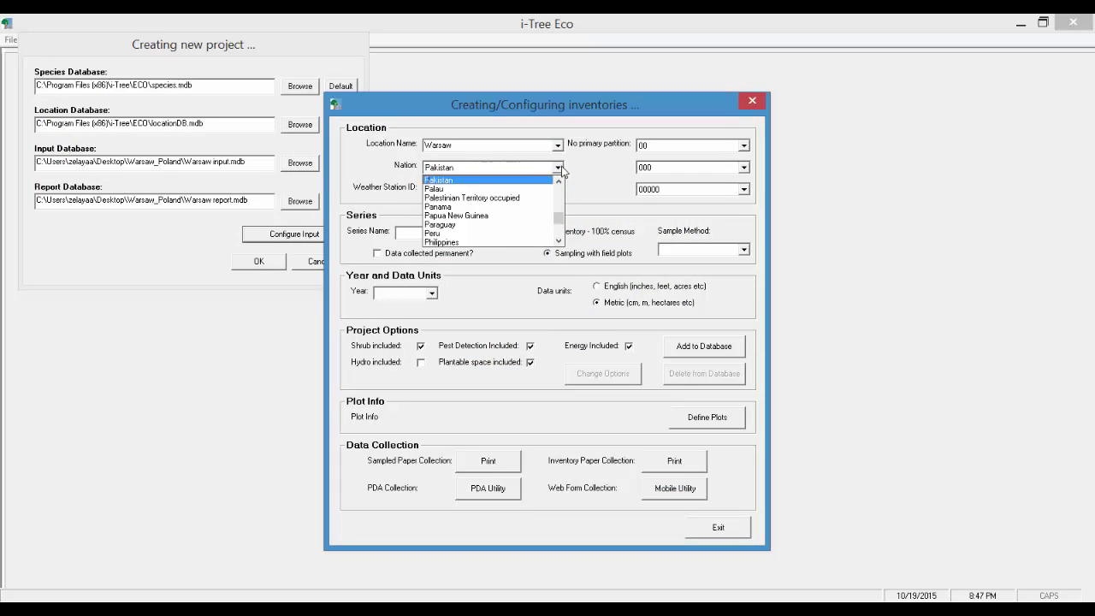
pyautogui.click(558, 241)
pyautogui.click(558, 241)
pyautogui.click(520, 201)
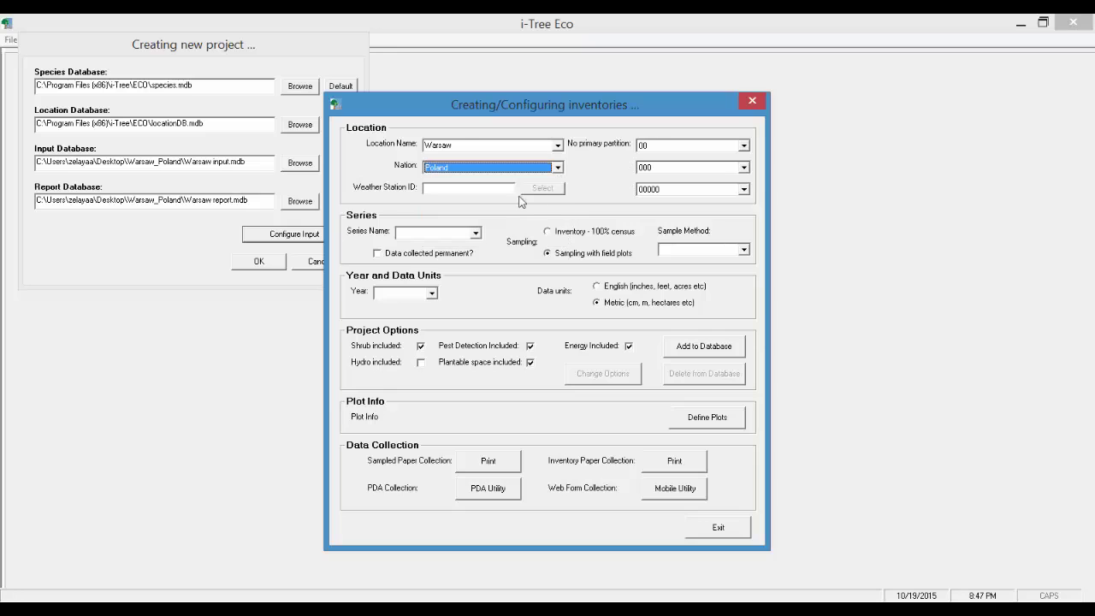
# Step: Name the series Import inventory and set its sampling to Inventory - 100% census
pyautogui.click(460, 233)
pyautogui.write('Impor')
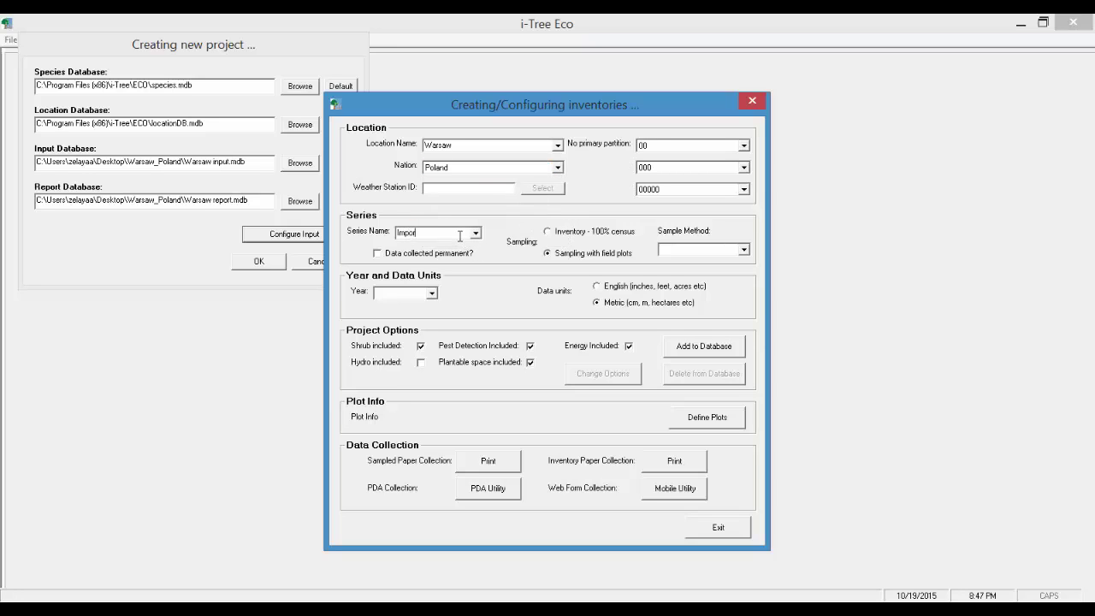
pyautogui.write('t inventory')
pyautogui.click(547, 232)
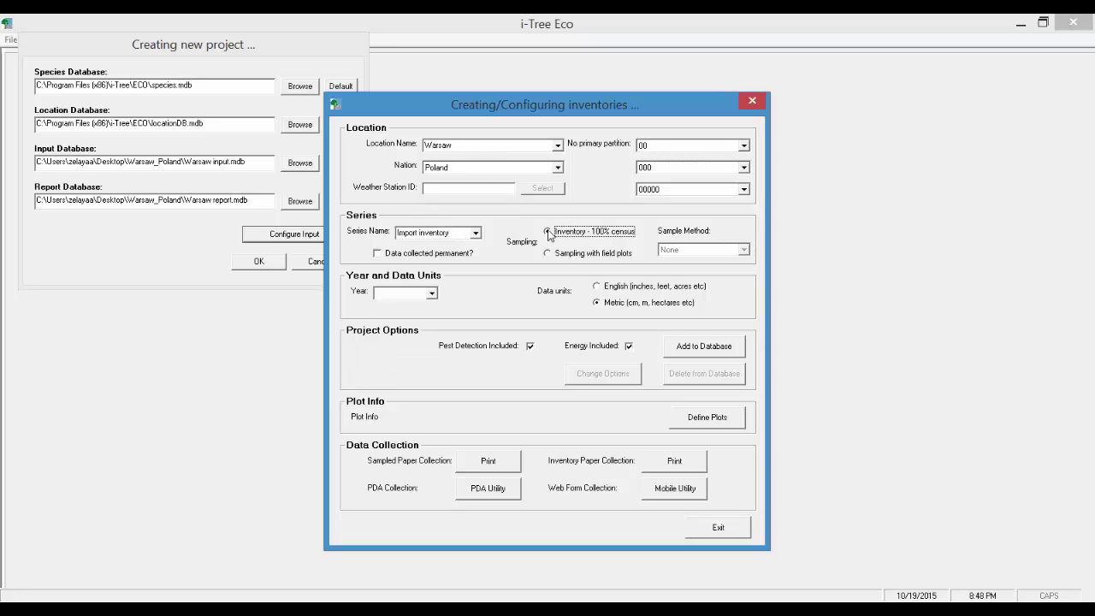
# Step: Set the inventory year to 2015 and exclude pest detection and energy from the project options
pyautogui.click(411, 292)
pyautogui.write('2015')
pyautogui.click(530, 345)
pyautogui.click(628, 346)
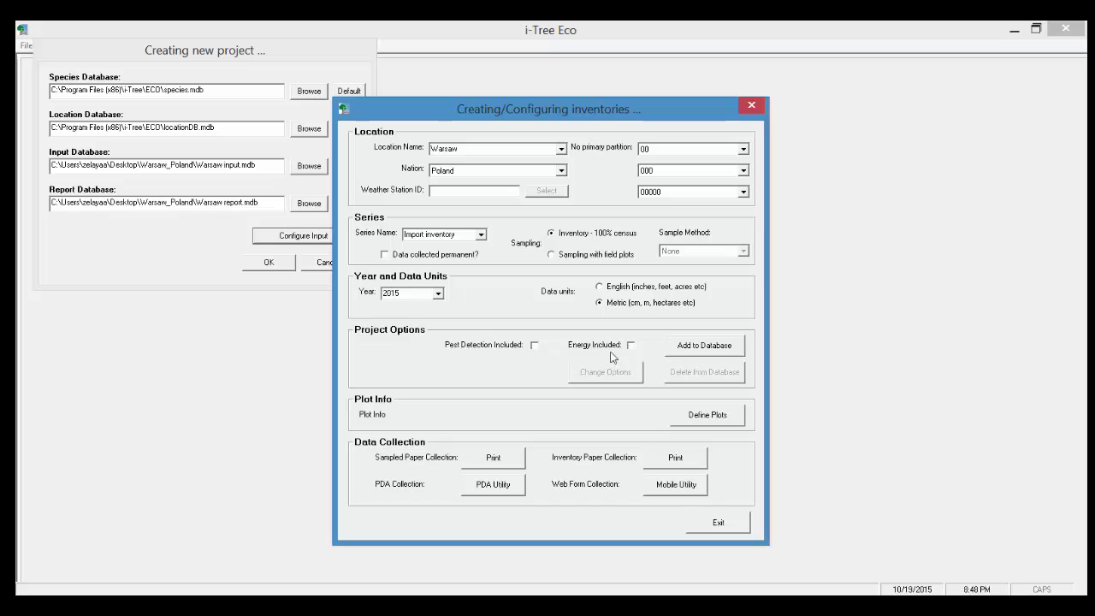
# Step: Add the configured inventory to the database, leave the configuration and confirm the new project
pyautogui.click(692, 349)
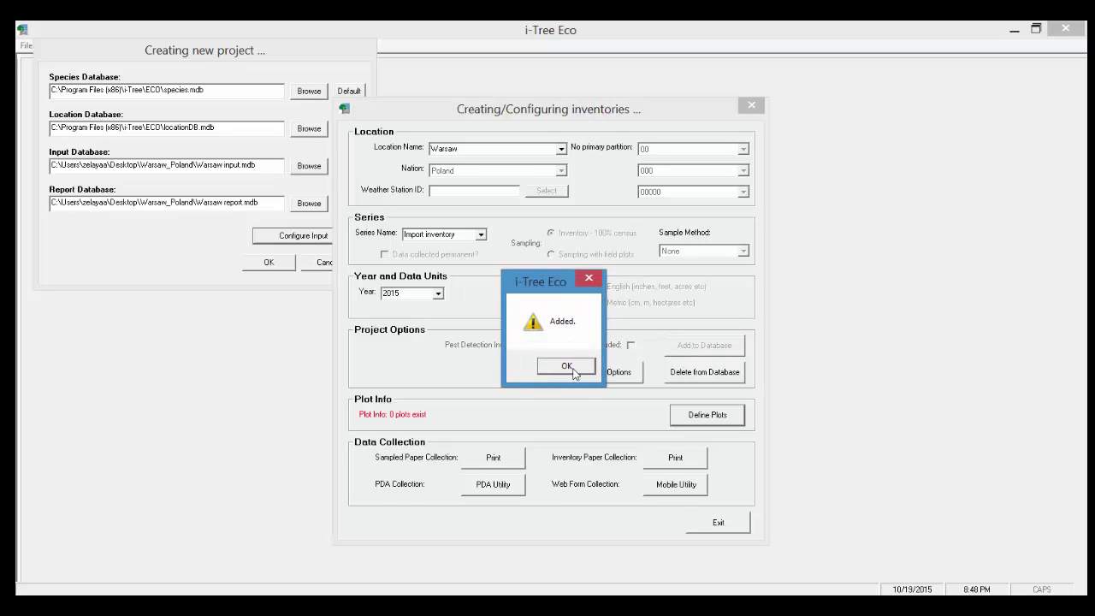
pyautogui.click(571, 367)
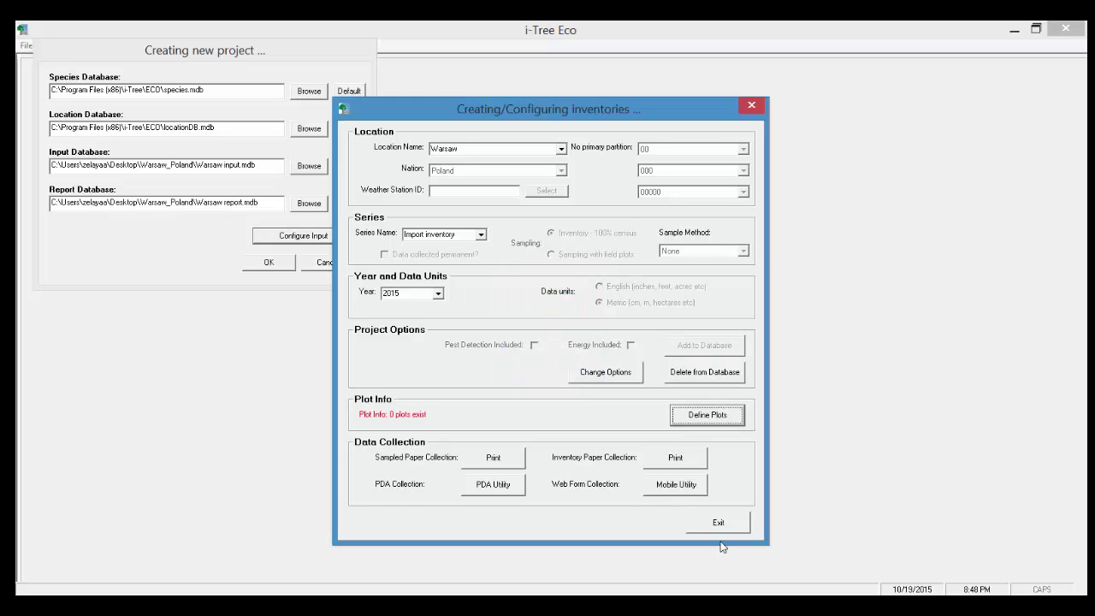
pyautogui.click(723, 529)
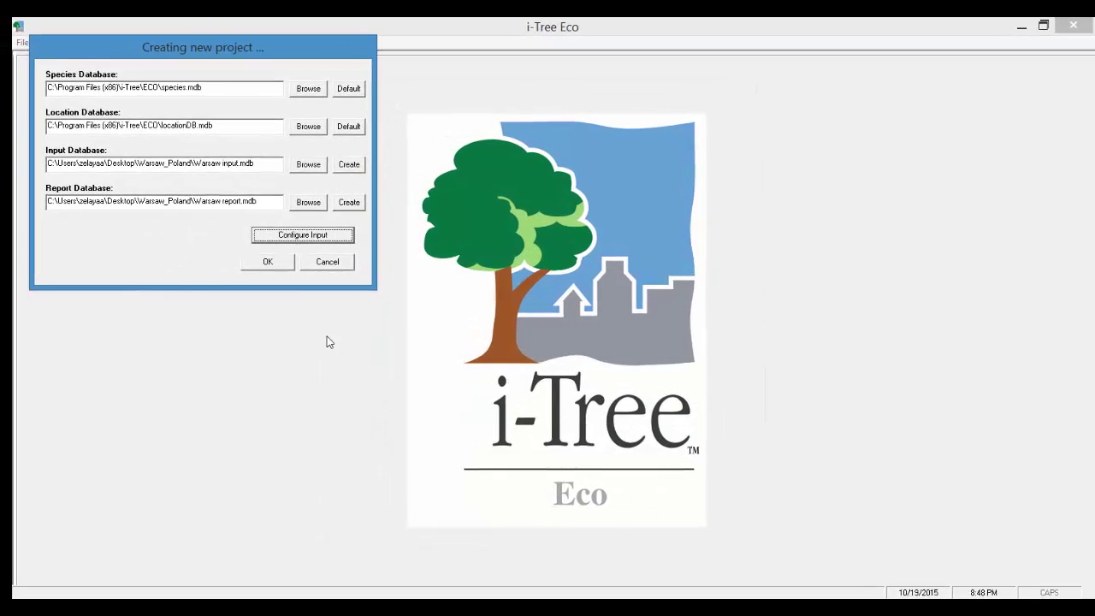
pyautogui.click(264, 262)
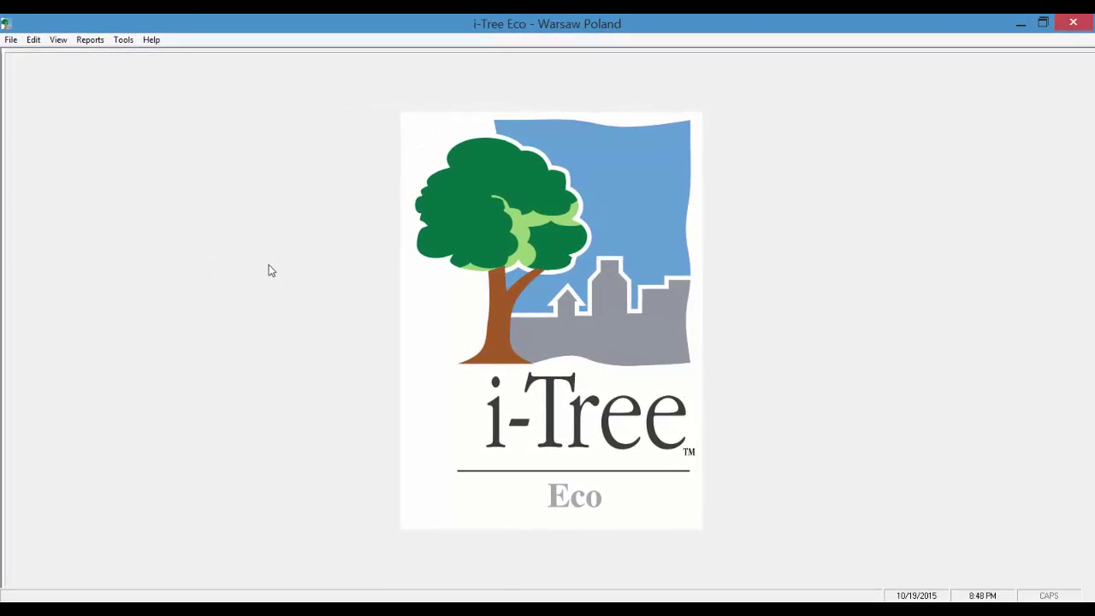
# Step: View the inventory data entry table of the new project and close it again
pyautogui.click(31, 40)
pyautogui.click(43, 55)
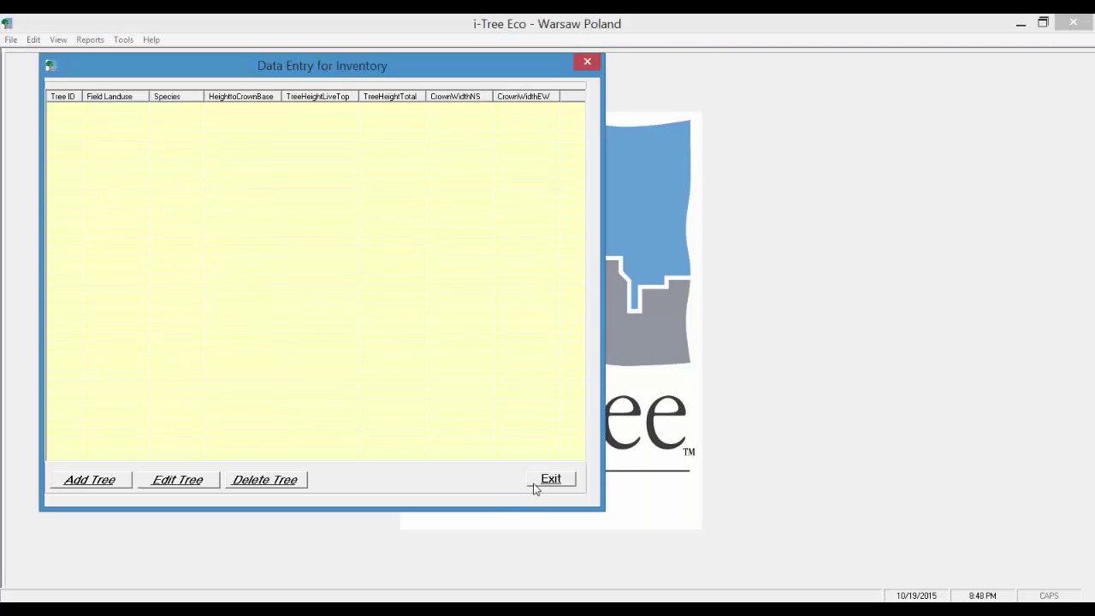
pyautogui.click(537, 485)
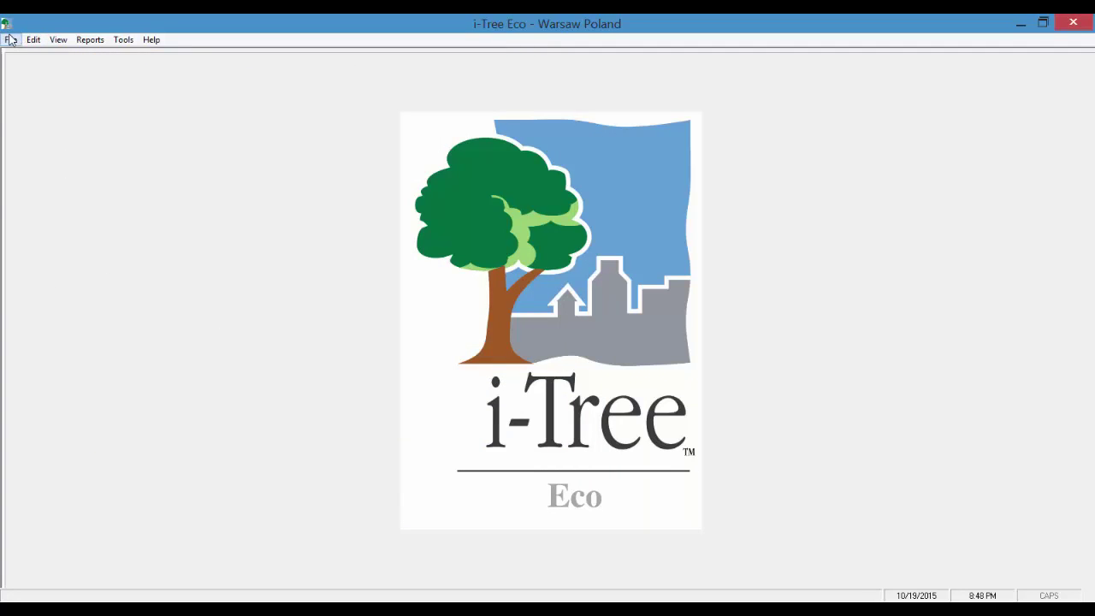
# Step: Open the data inventory import for the Warsaw Import inventory 2015 series, ready to specify its source database
pyautogui.click(11, 40)
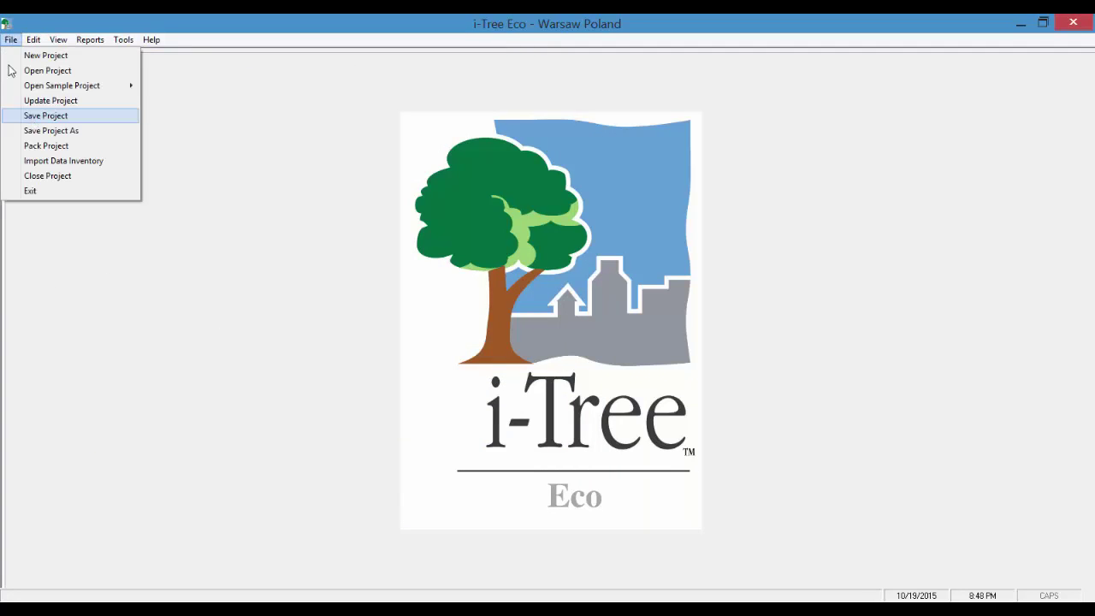
pyautogui.click(49, 162)
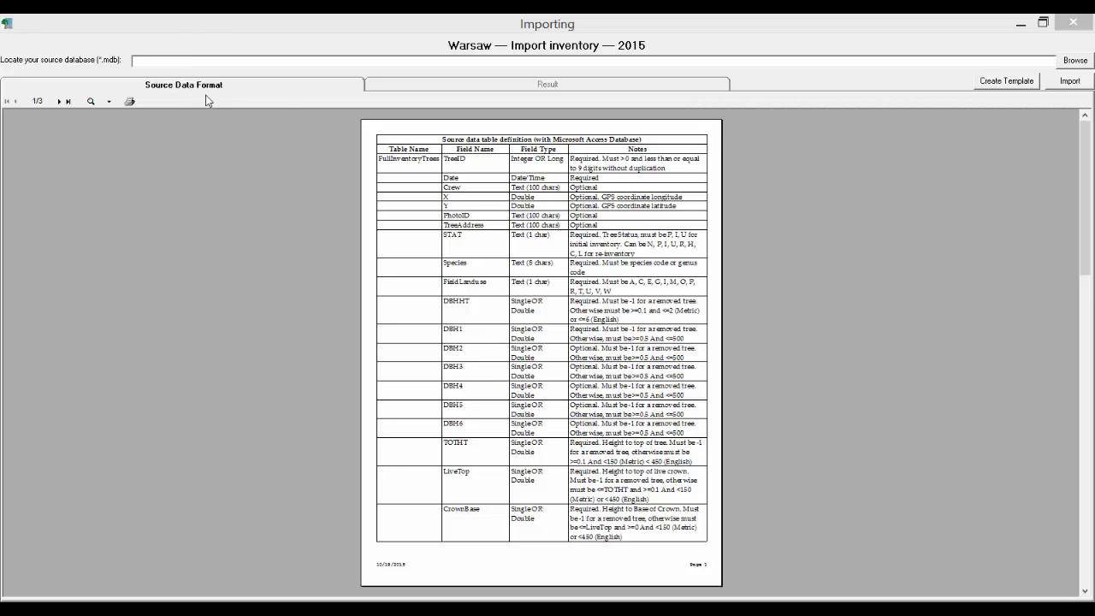
pyautogui.click(161, 60)
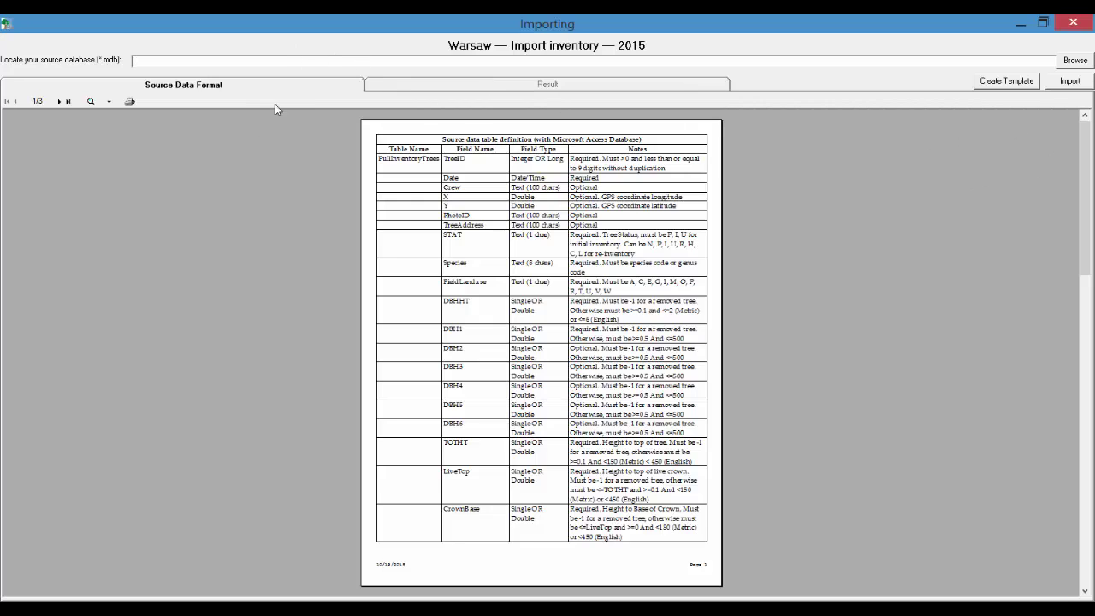
# Step: Create an import template database named Warsaw Import DB in the Warsaw_Poland folder and close the import window
pyautogui.click(995, 82)
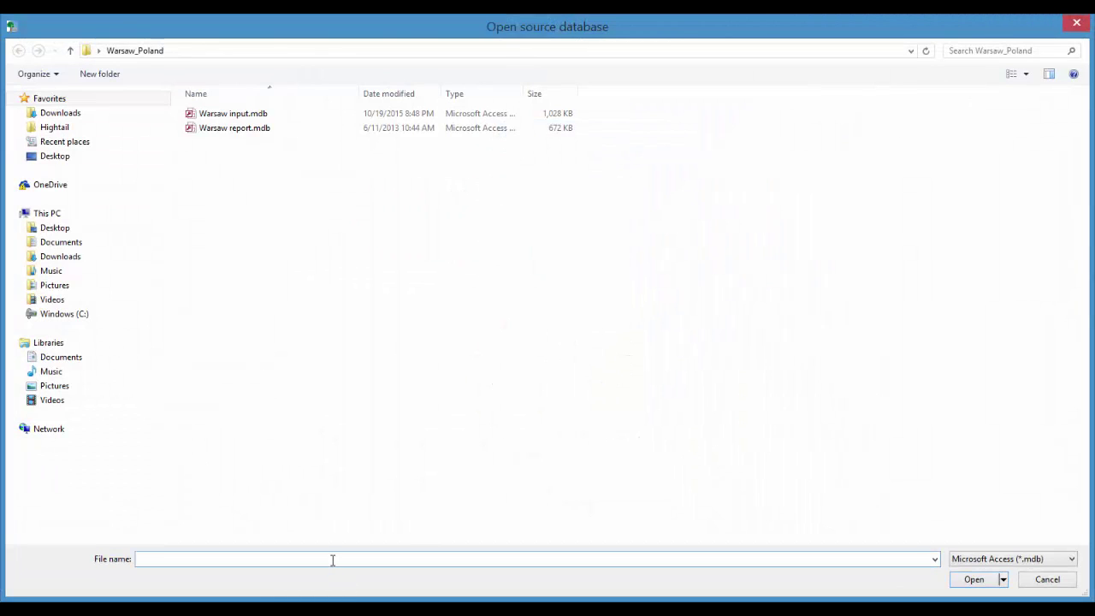
pyautogui.write('Warsaw')
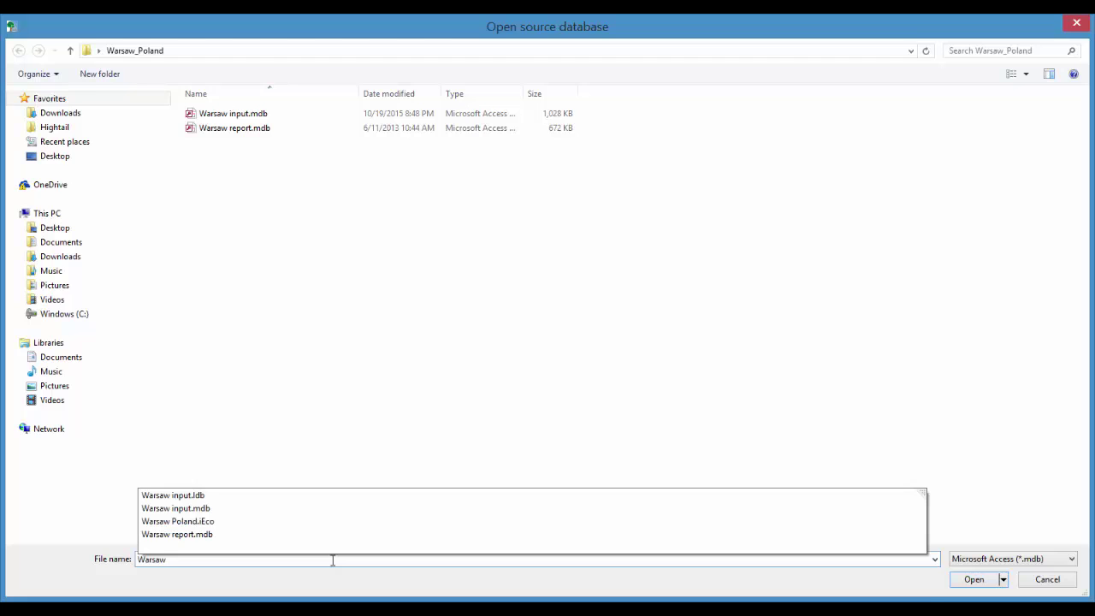
pyautogui.write(' Import DB')
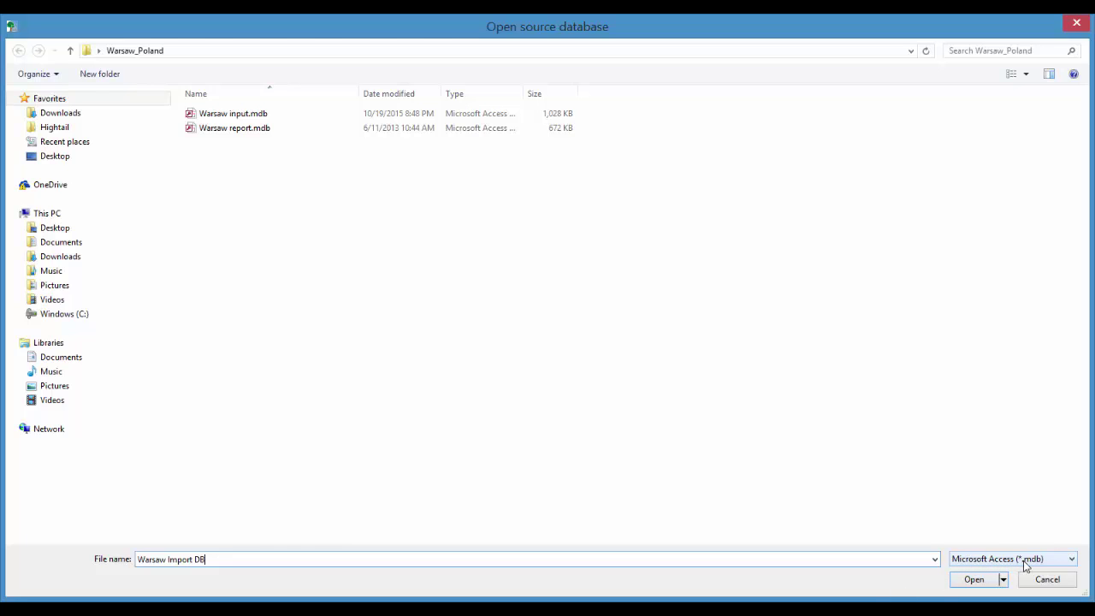
pyautogui.click(998, 580)
pyautogui.click(604, 367)
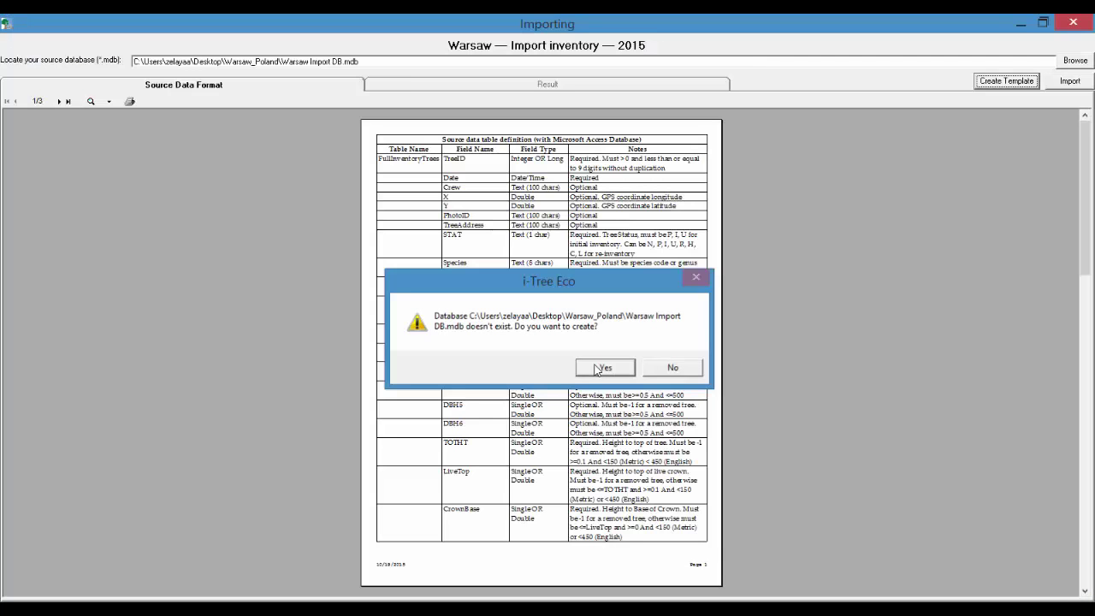
pyautogui.click(671, 367)
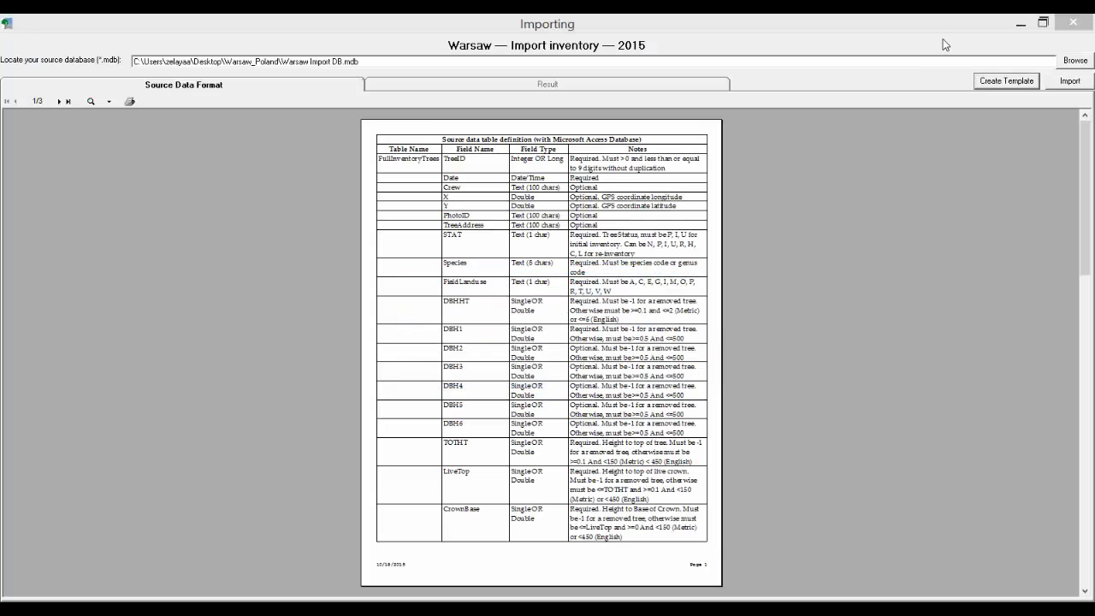
pyautogui.click(1072, 22)
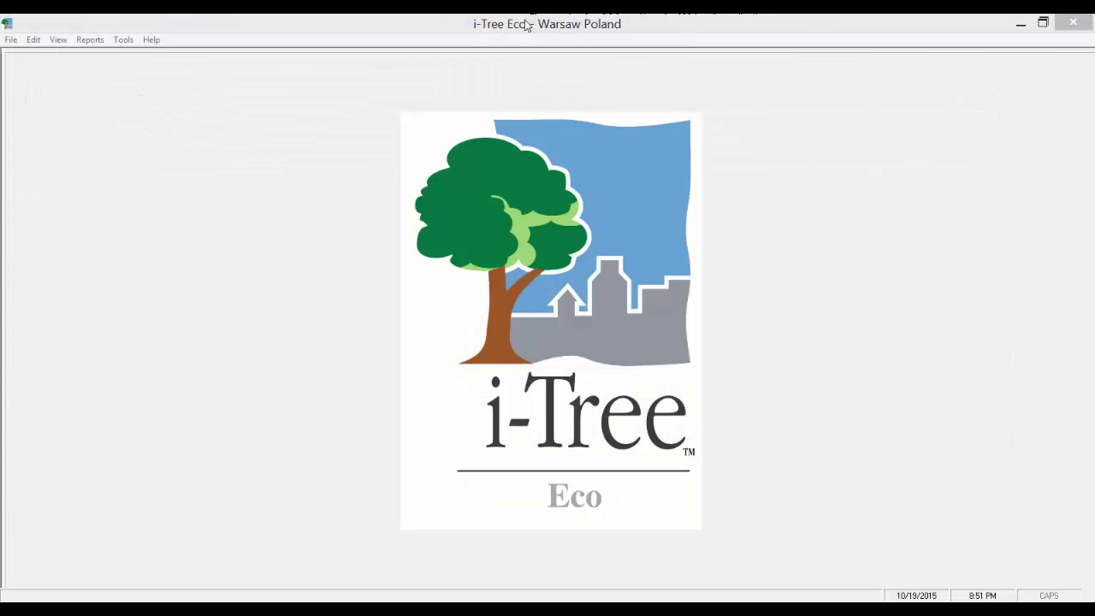
# Step: Switch to the Warsaw_Poland folder in File Explorer, arrange its window and select FullInventoryTrees_ORIGINAL.xlsx
pyautogui.click(1020, 24)
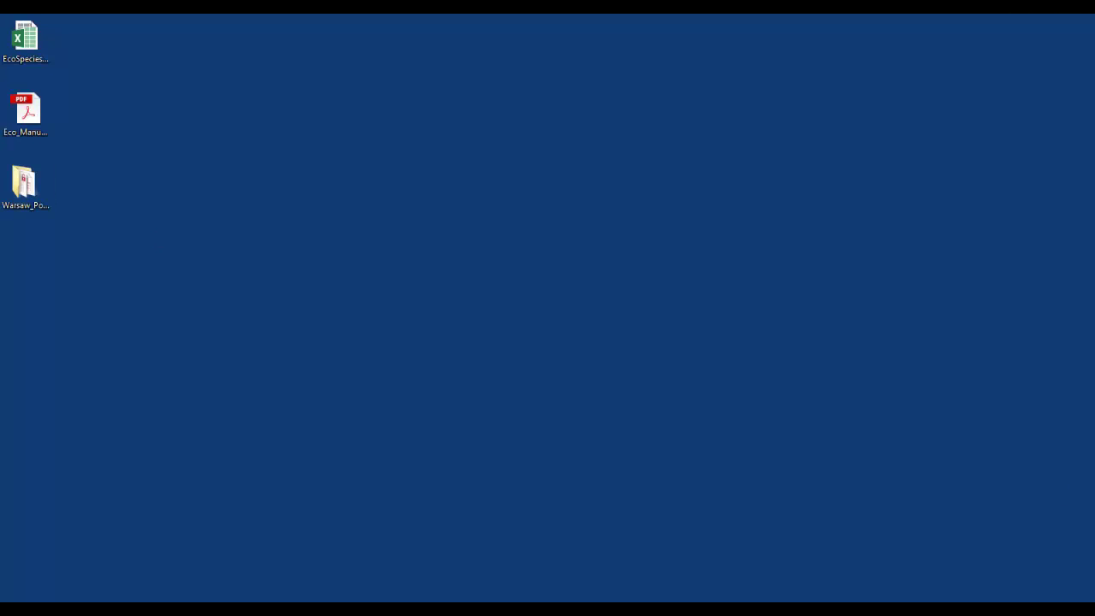
pyautogui.moveTo(725, 268); pyautogui.dragTo(296, 74)
pyautogui.moveTo(419, 248); pyautogui.dragTo(518, 248)
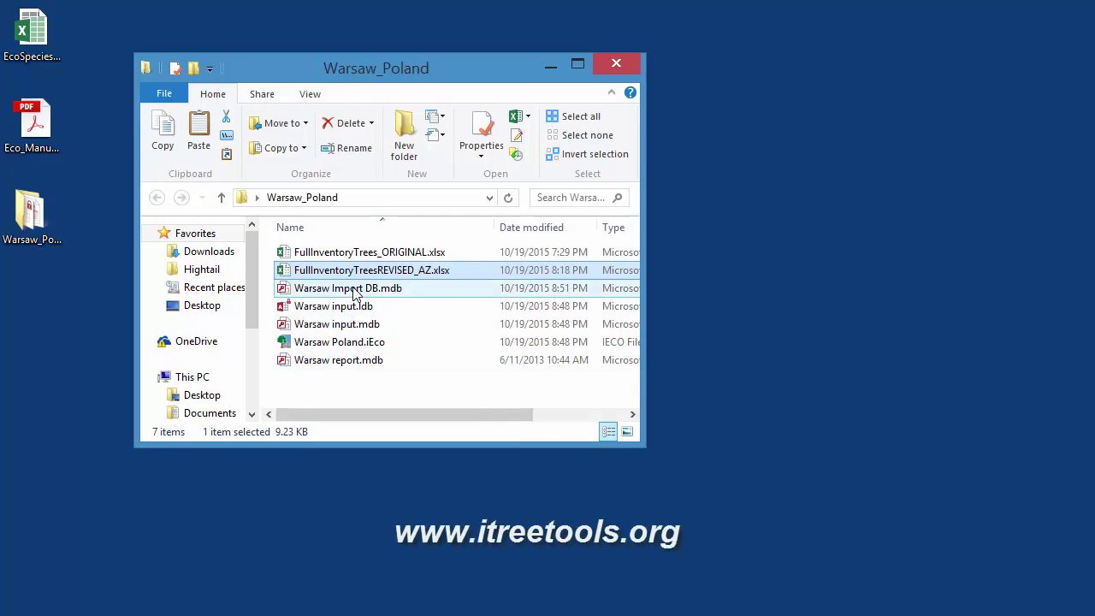
pyautogui.click(362, 257)
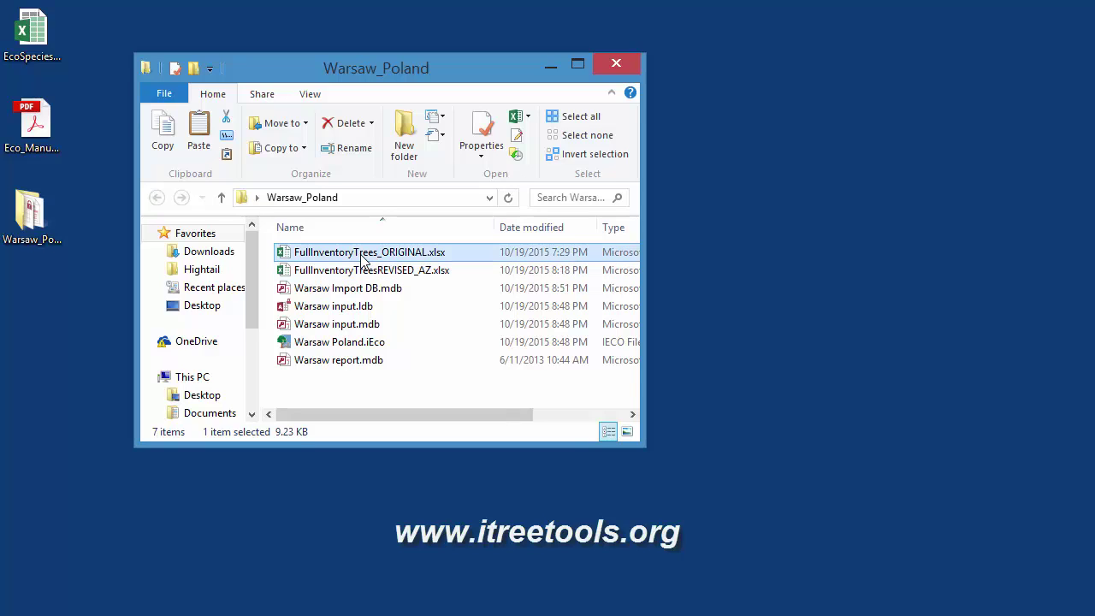